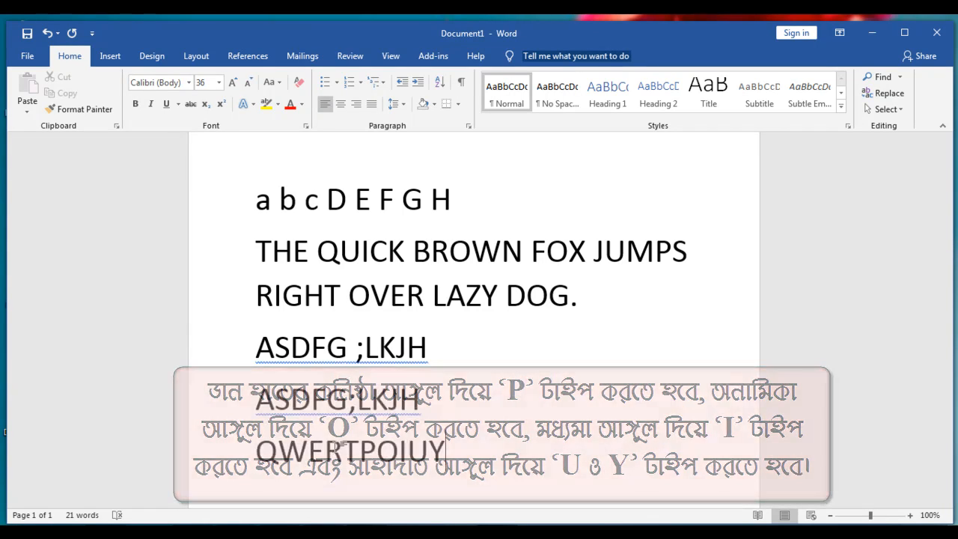
Add the practice line "ZXCV.,MNB" below "QWERTPOIUY" and start a new line after it.
key(Return)
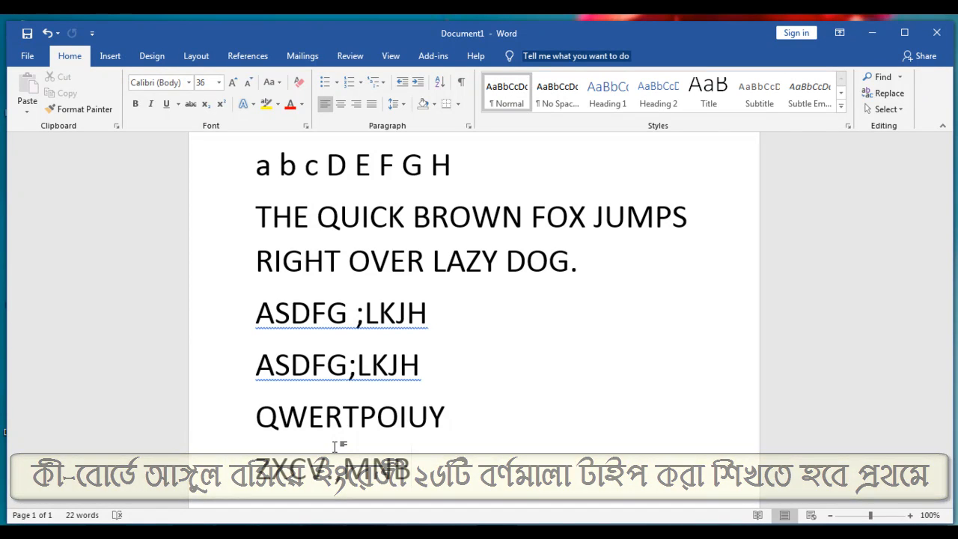
key(Return)
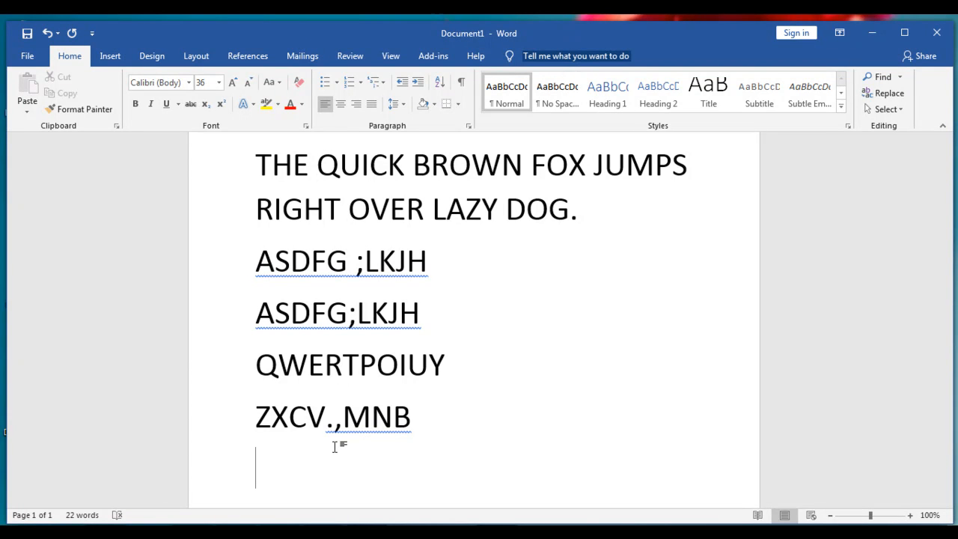
Practise selecting whole lines upward and downward between "THE QUICK BROWN FOX JUMPS" and "ZXCV.,MNB".
click(219, 420)
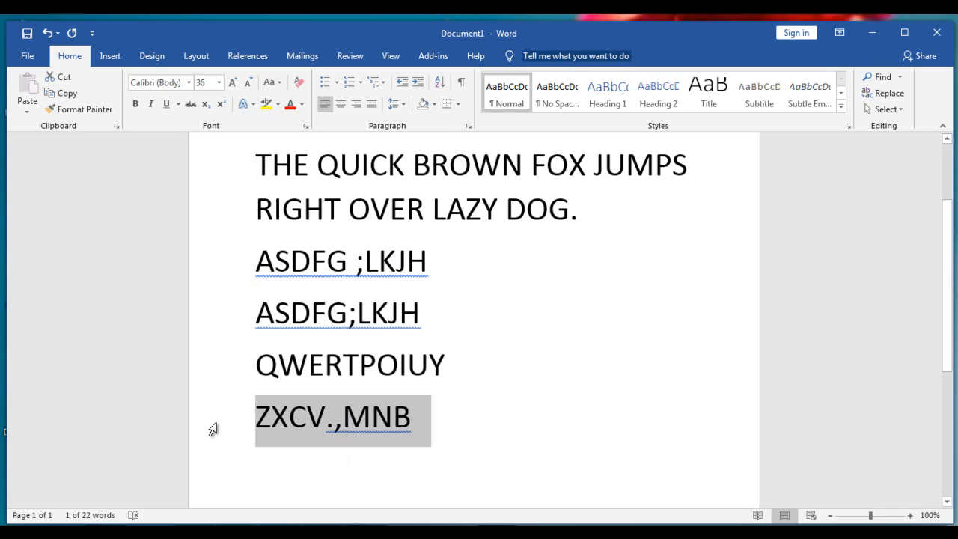
drag(213, 428, 218, 161)
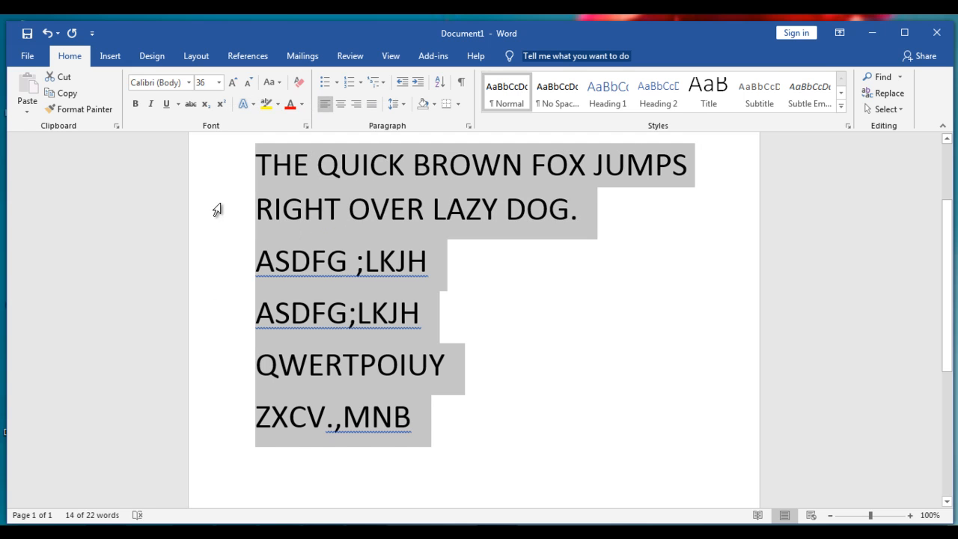
click(217, 207)
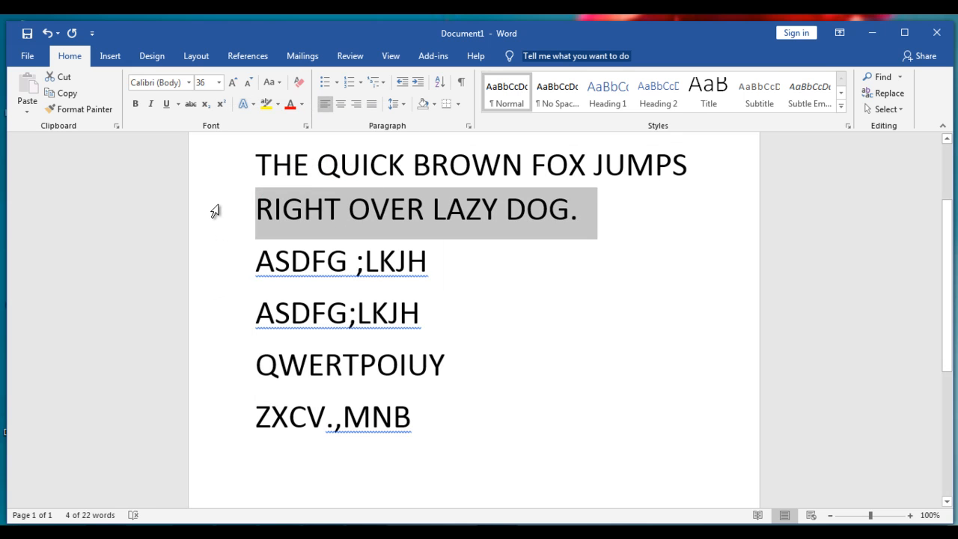
drag(216, 211, 235, 412)
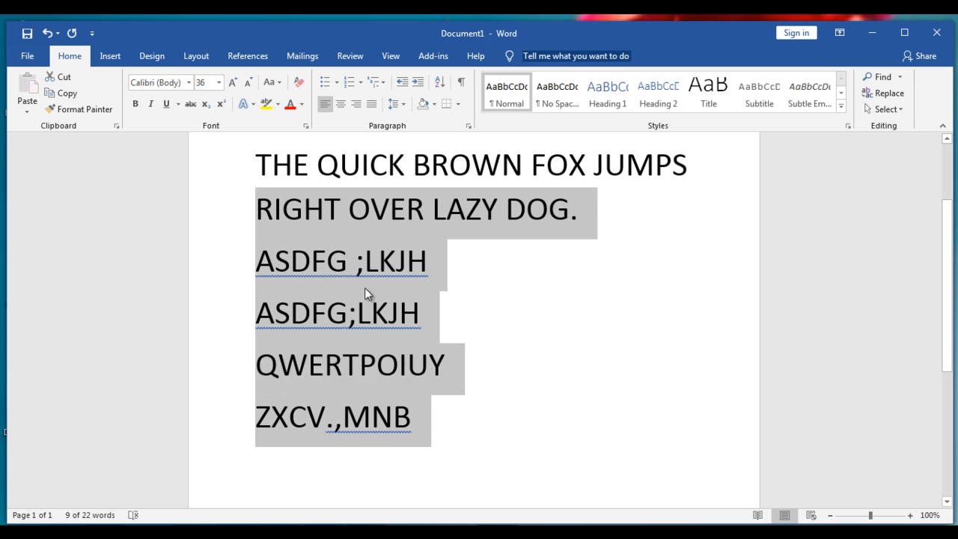
click(327, 223)
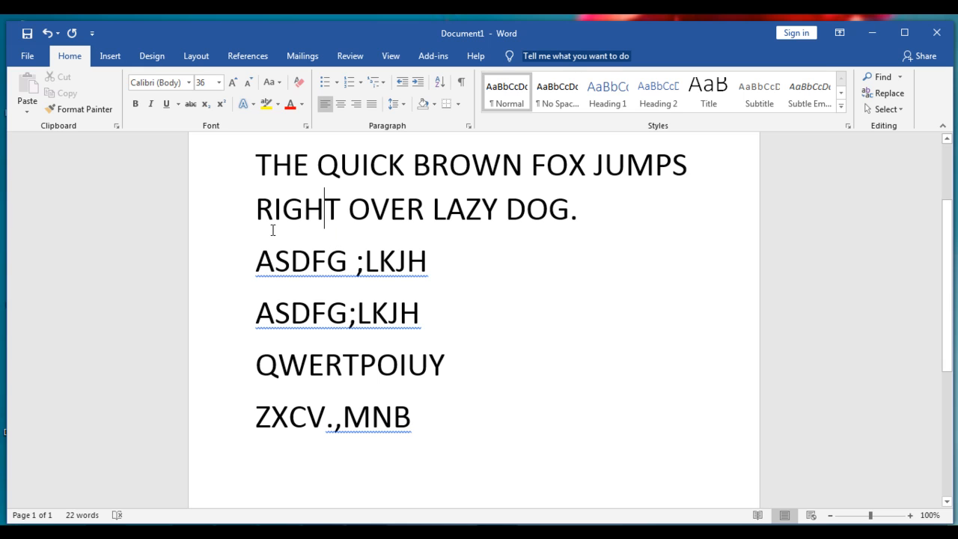
drag(225, 172, 201, 408)
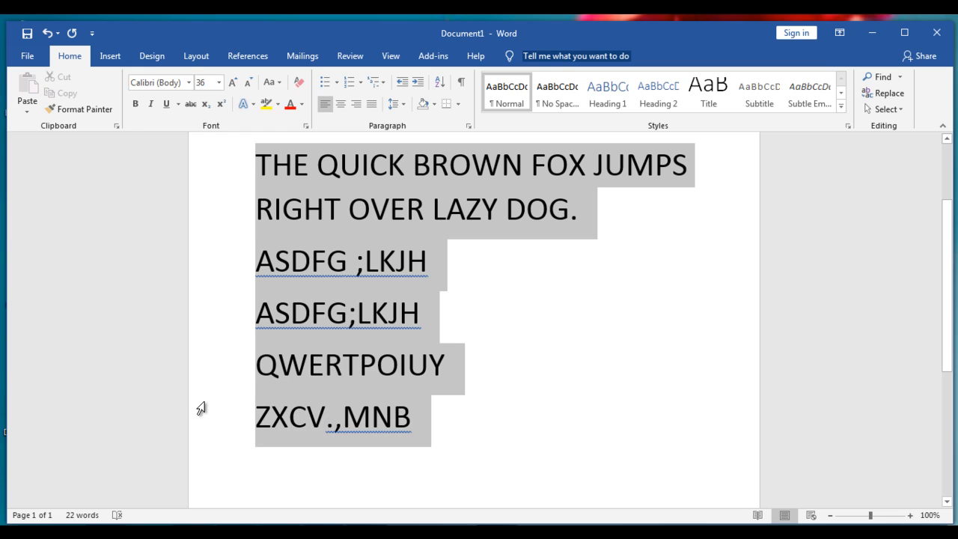
Select backward character by character from the end of "ZXCV.,MNB" through "IUY" in the line above.
click(462, 425)
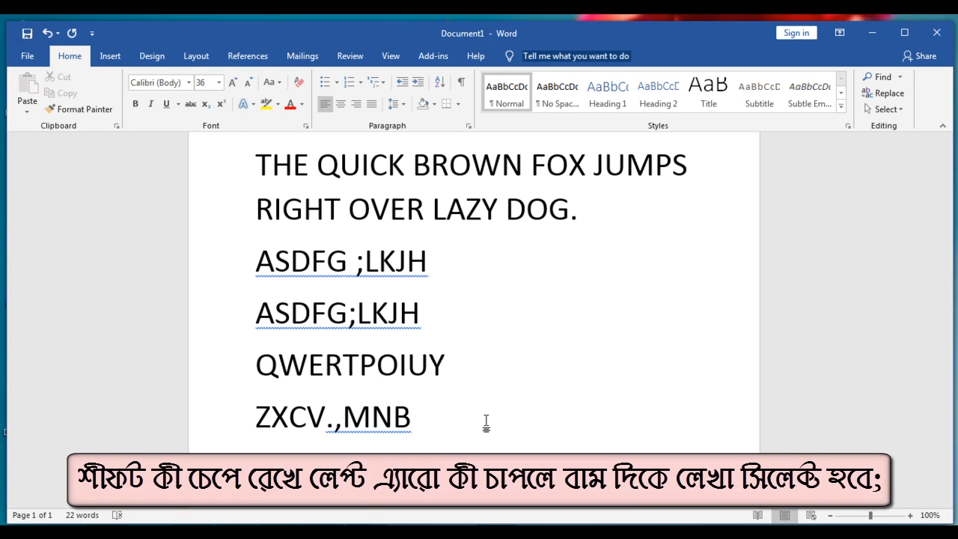
key(shift+Left)
key(shift+Left)
key(shift+Left)
key(shift+Left)
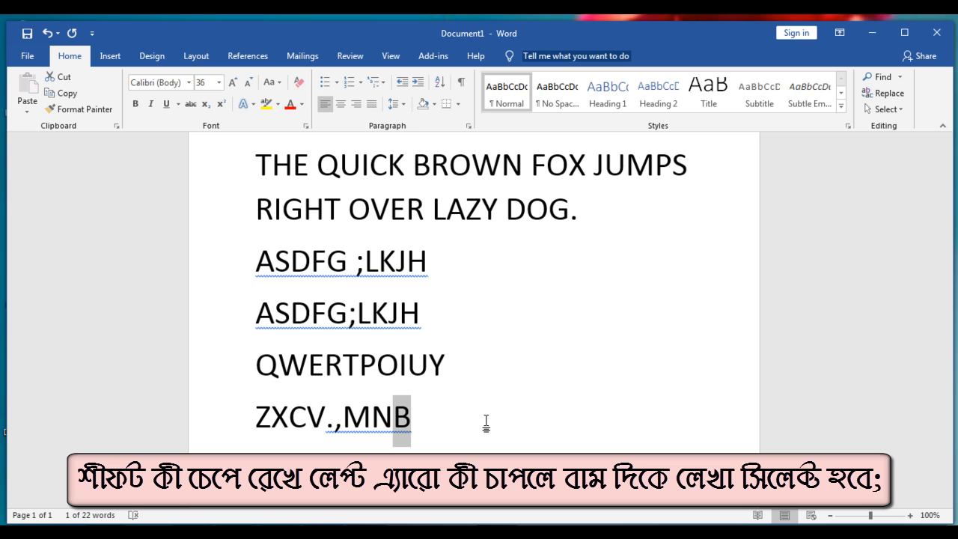
key(shift+Left)
key(shift+Left)
key(shift+Left)
key(shift+Left)
key(shift+Left)
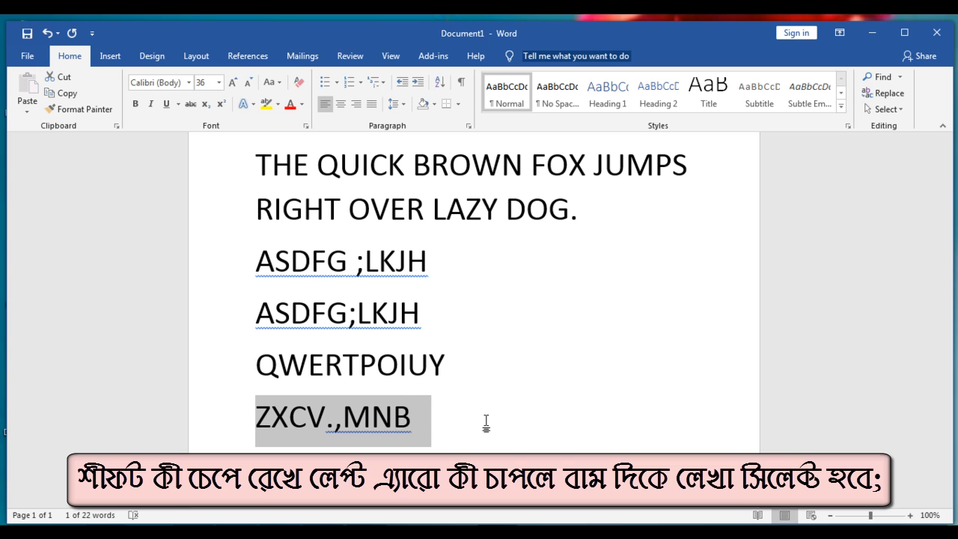
key(shift+Left)
key(shift+Left)
key(shift+Left)
key(shift+Left)
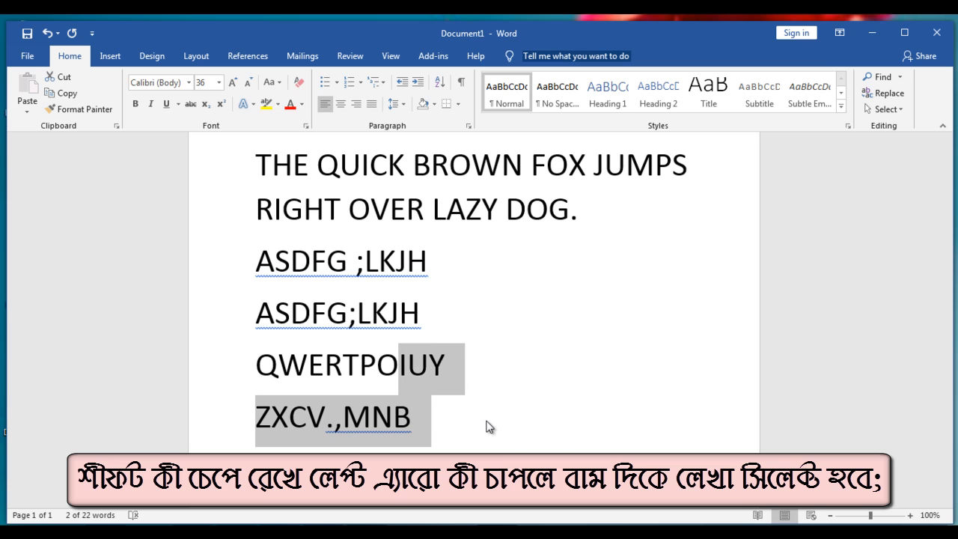
Select the text forward character by character from the start of "RIGHT OVER LAZY DOG." to the end of "ASDFG ;LKJH" below it.
click(253, 210)
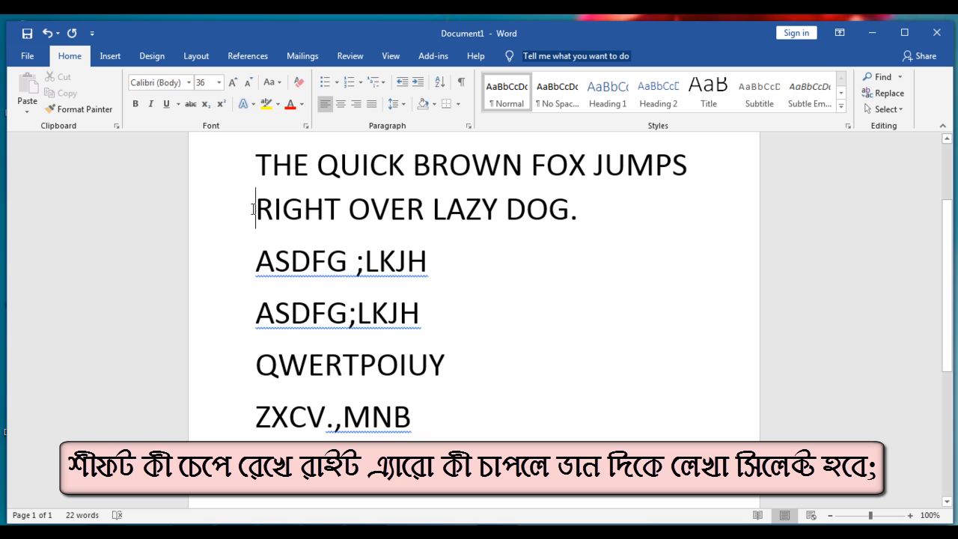
key(shift+Right)
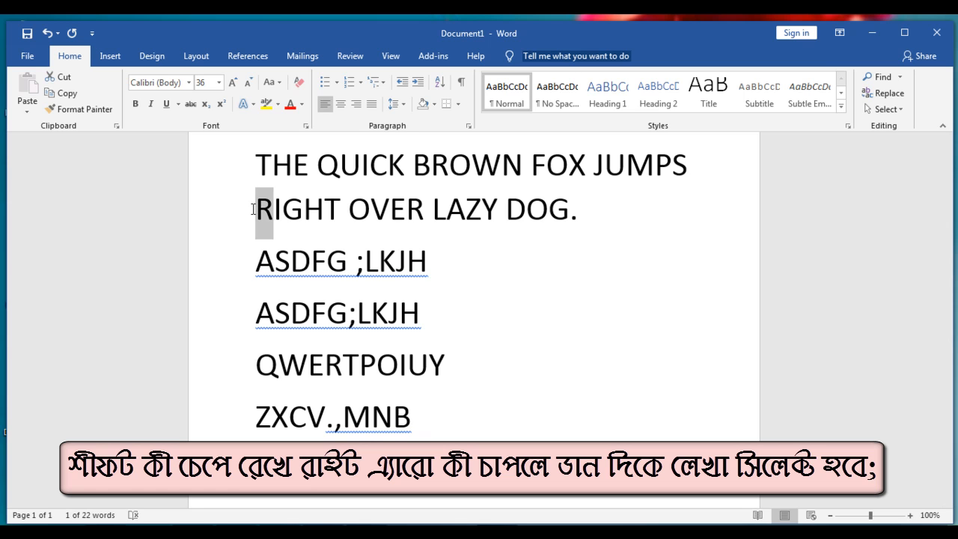
key(shift+Right)
key(shift+Right)
key(shift+Right)
key(shift+Right)
key(shift+Right)
key(shift+Right)
key(shift+Right)
key(shift+Right)
key(shift+Right)
key(shift+Right)
key(shift+Right)
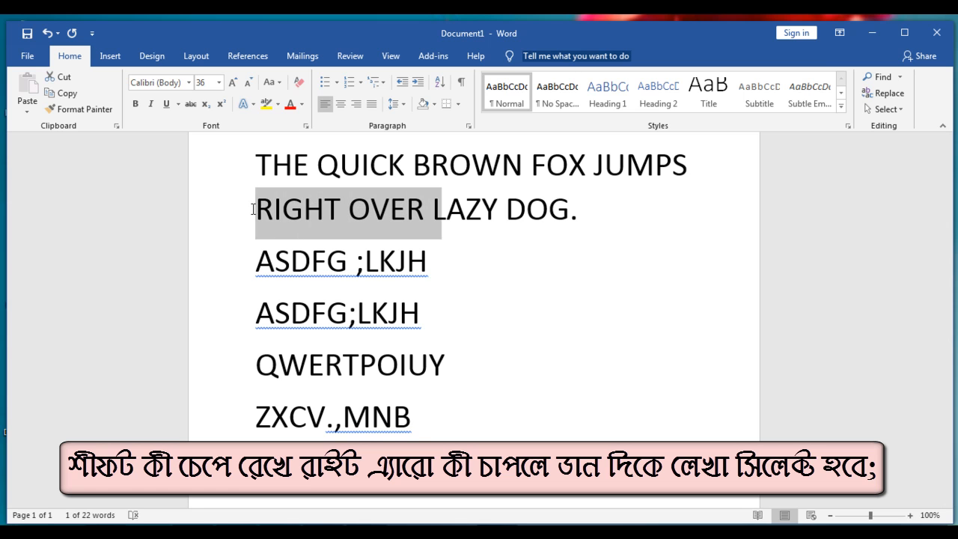
key(shift+Right)
key(shift+Right)
key(shift+Right)
key(shift+Right)
key(shift+Right)
key(shift+Right)
key(shift+Right)
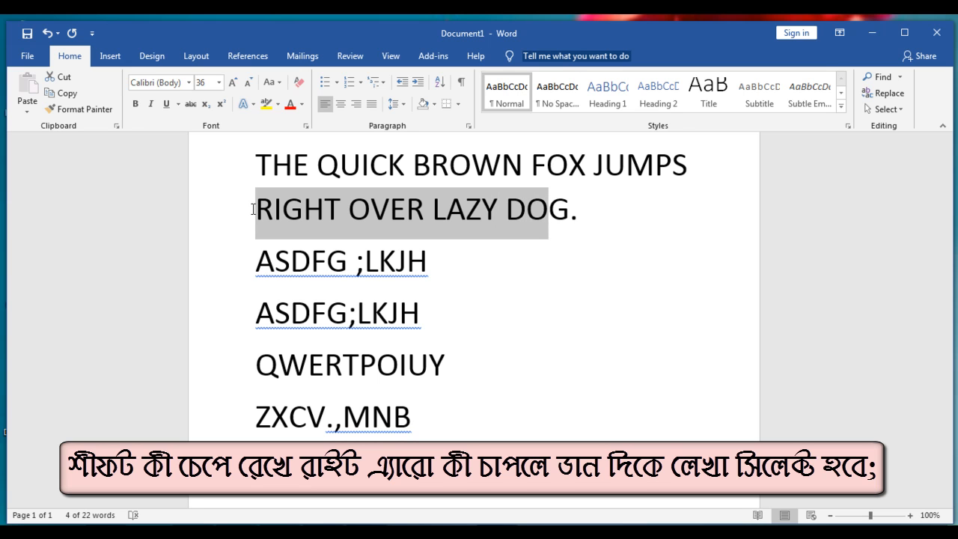
key(shift+Right)
key(shift+Right)
key(shift+Right)
key(shift+Right)
key(shift+Right)
key(shift+Right)
key(shift+Right)
key(shift+Right)
key(shift+Right)
key(shift+Right)
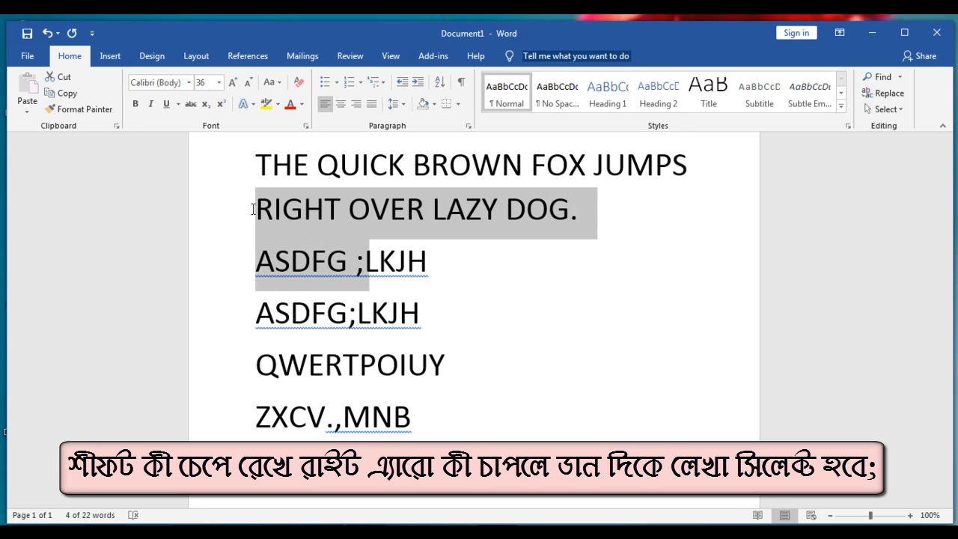
key(shift+Right)
key(shift+Right)
key(shift+Right)
key(shift+Right)
key(shift+Right)
key(shift+Right)
key(shift+Left)
key(shift+Left)
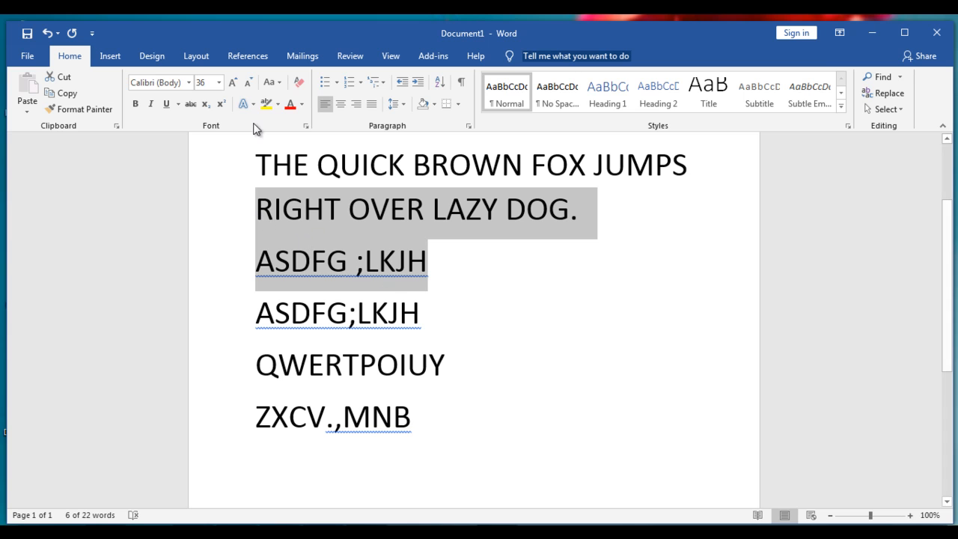
Set the selected text's font size to 48 and its font to Castellar.
click(219, 84)
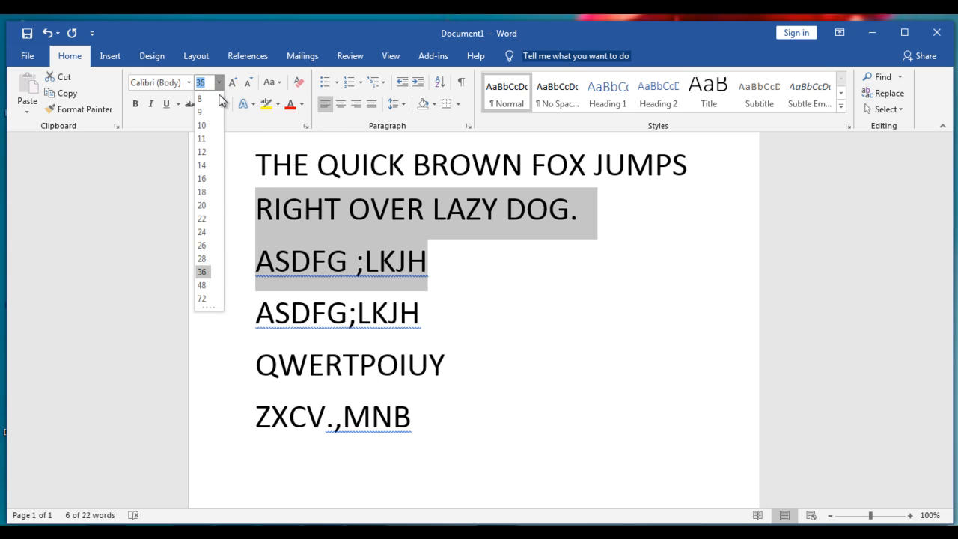
click(202, 285)
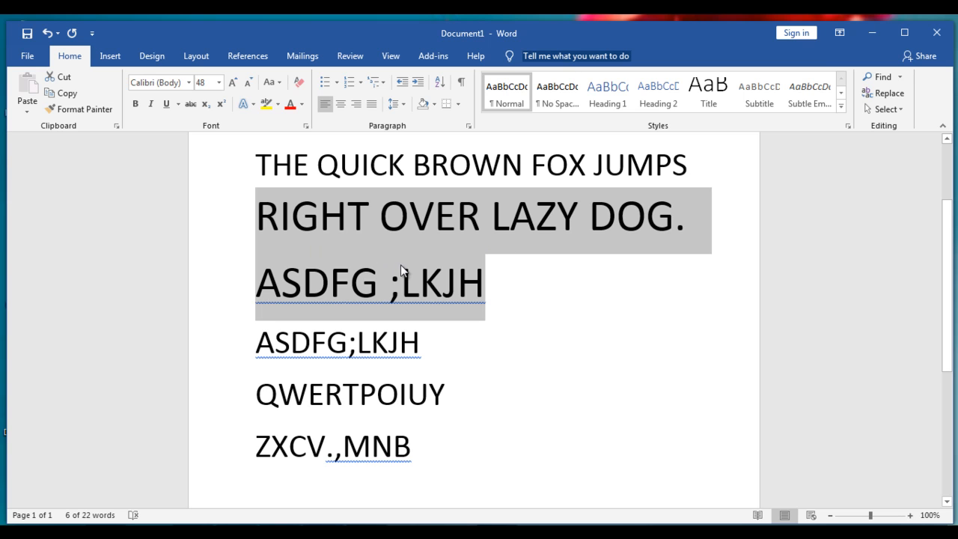
click(189, 83)
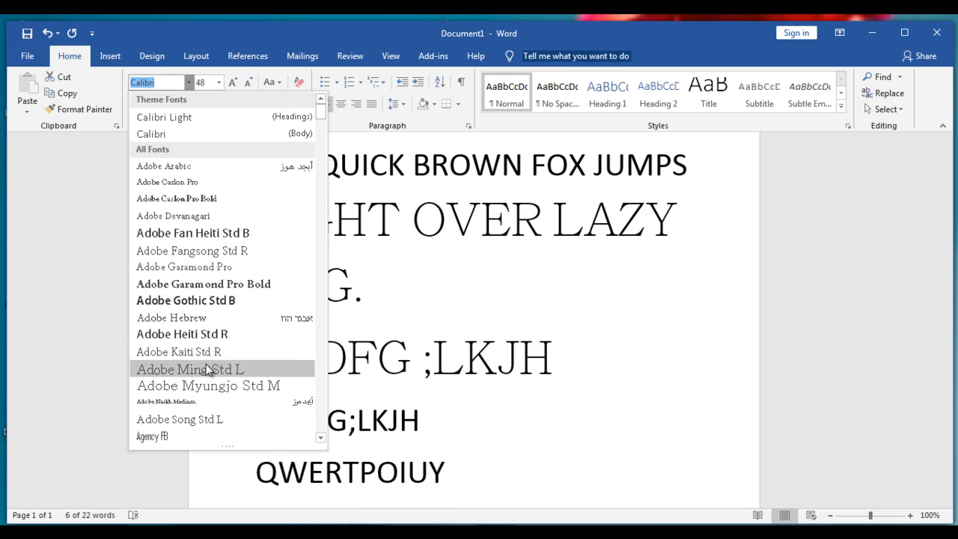
scroll(204, 358, down, 10)
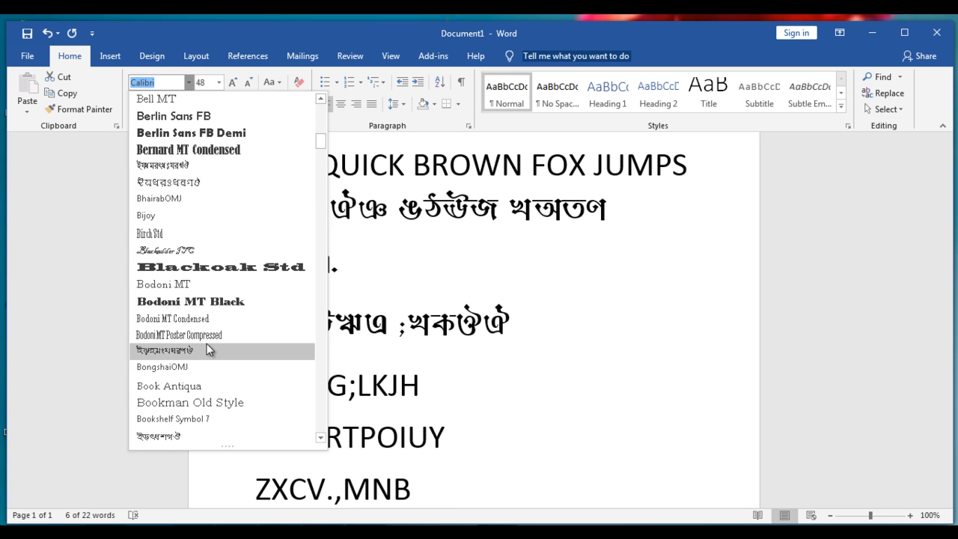
scroll(208, 347, down, 4)
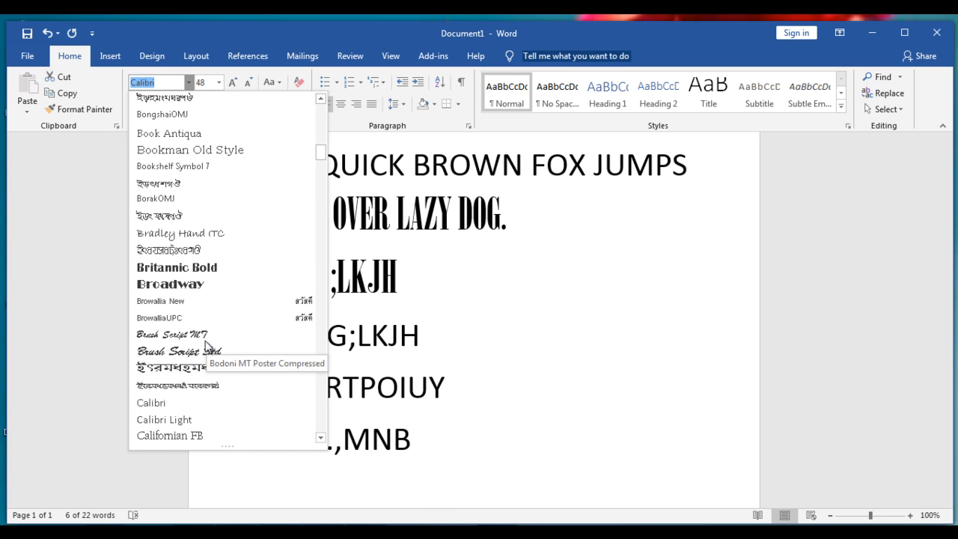
scroll(206, 345, down, 4)
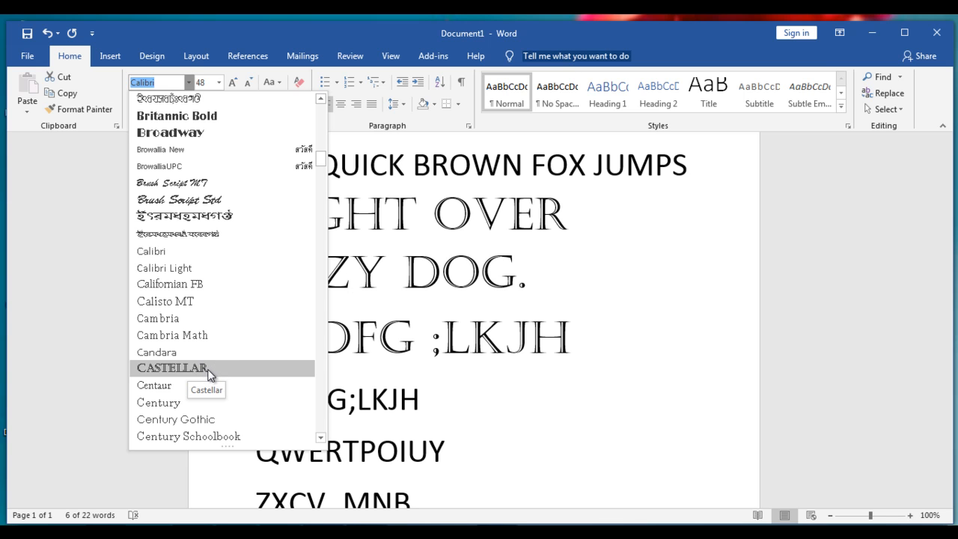
click(208, 367)
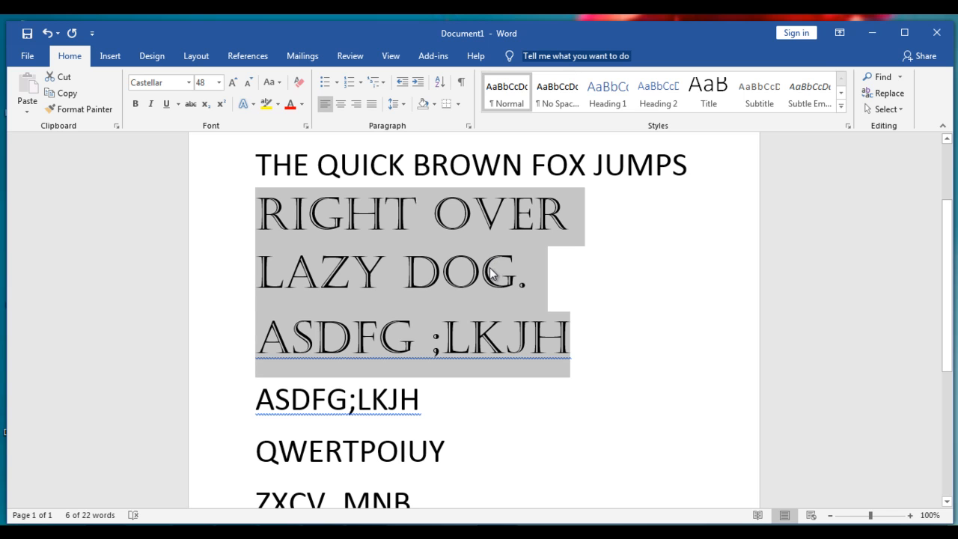
Change the selected text's font color to a pink shade from the standard palette of additional colors.
click(303, 109)
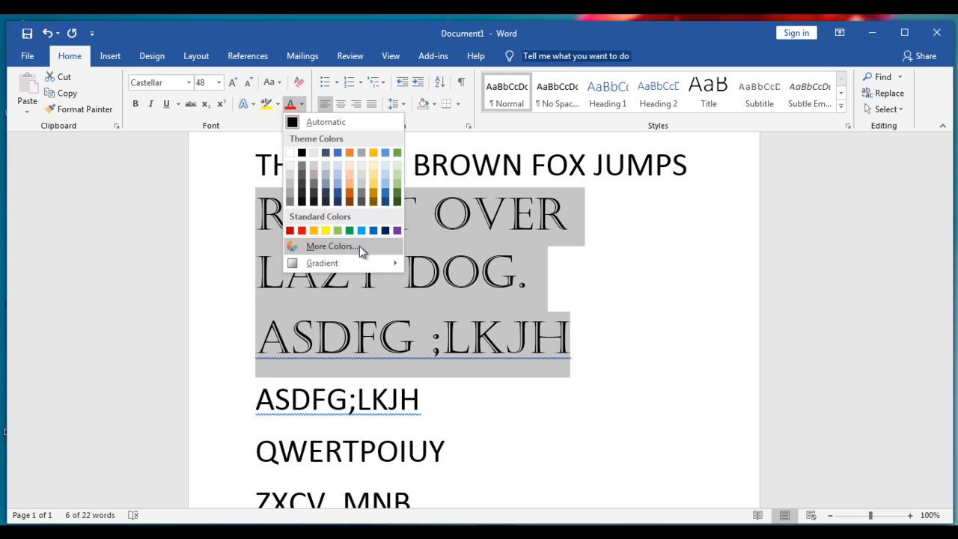
click(359, 245)
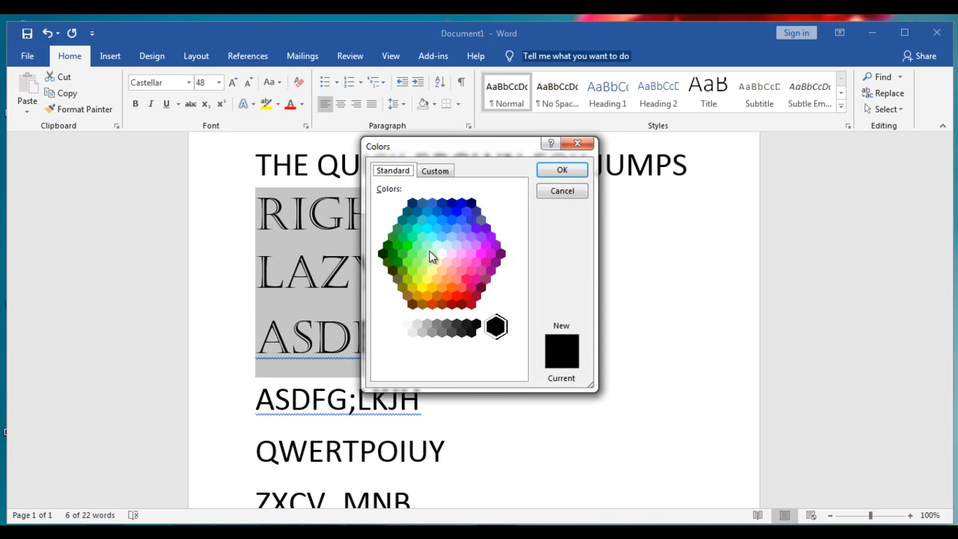
click(435, 171)
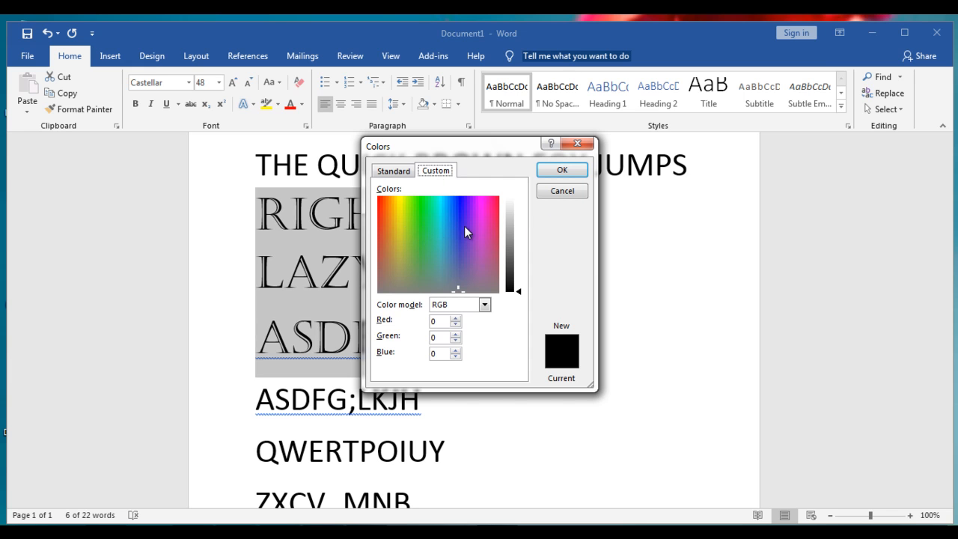
click(393, 172)
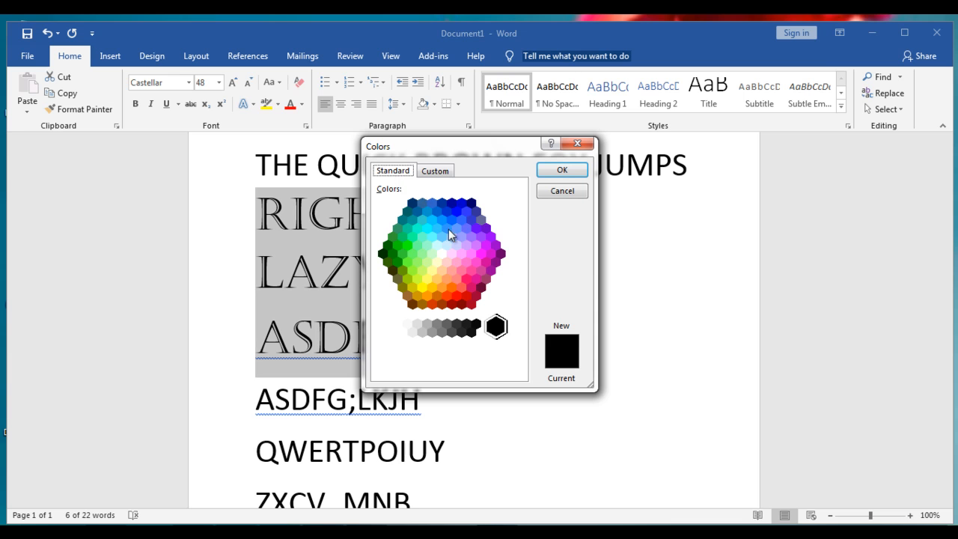
click(477, 261)
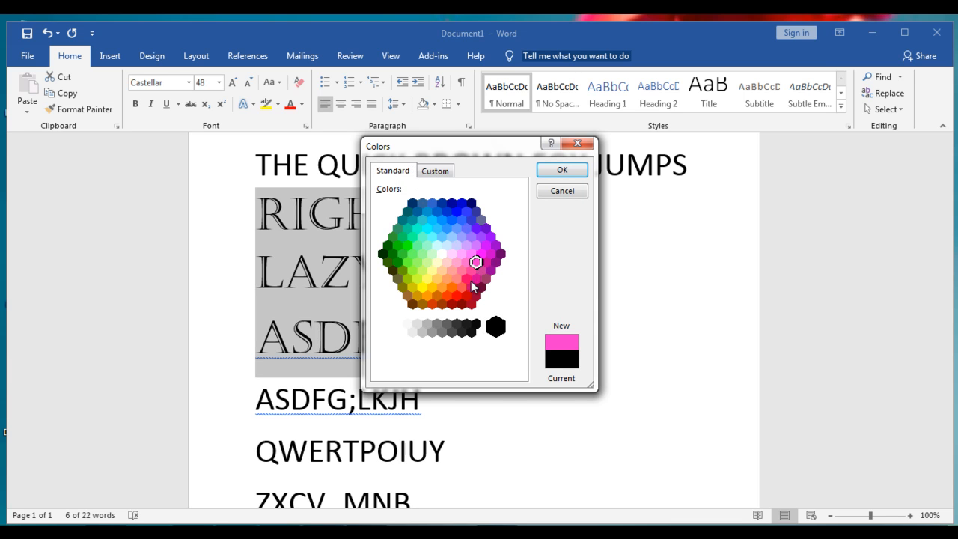
click(563, 171)
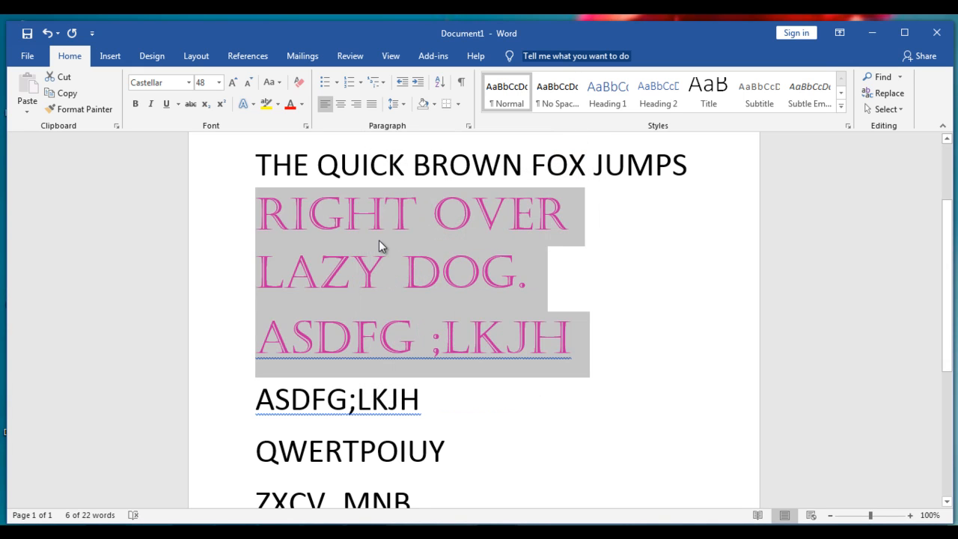
Reselect the pink text from "ASDFG ;LKJH" up to "RIGHT OVER" and make it bold and italic.
click(577, 338)
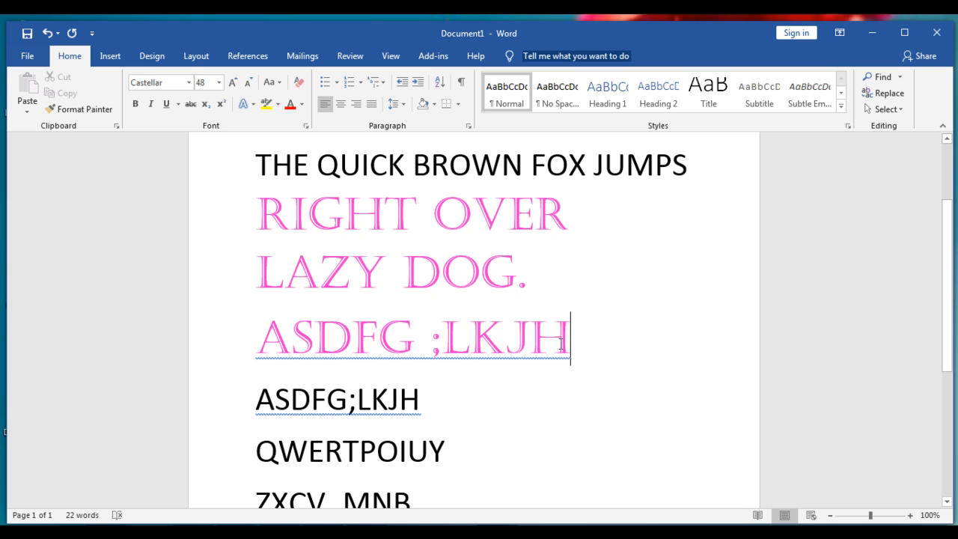
drag(568, 343, 225, 222)
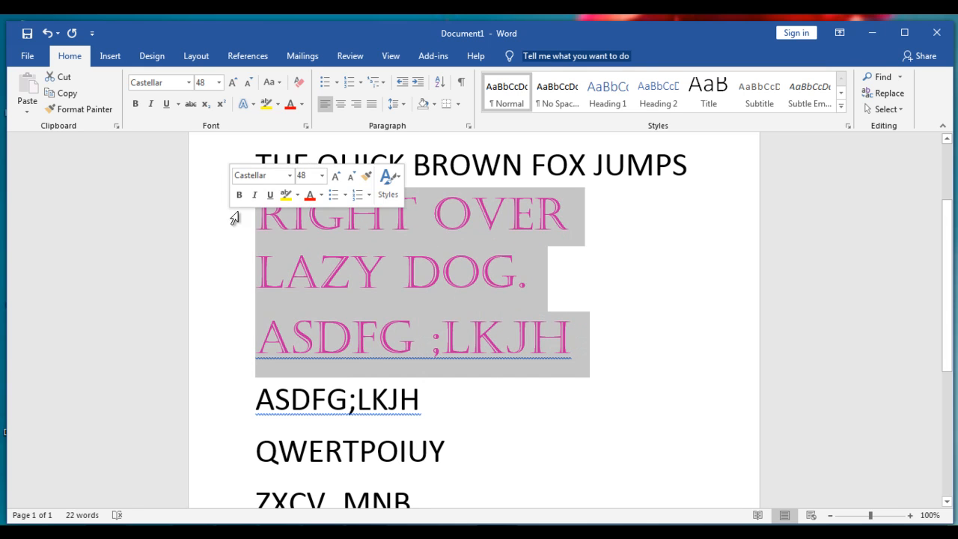
click(135, 102)
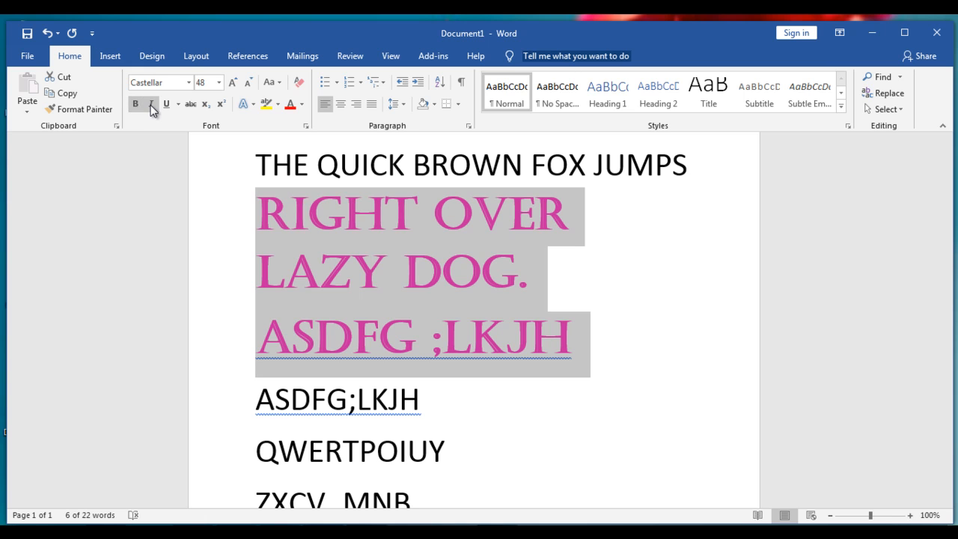
click(152, 108)
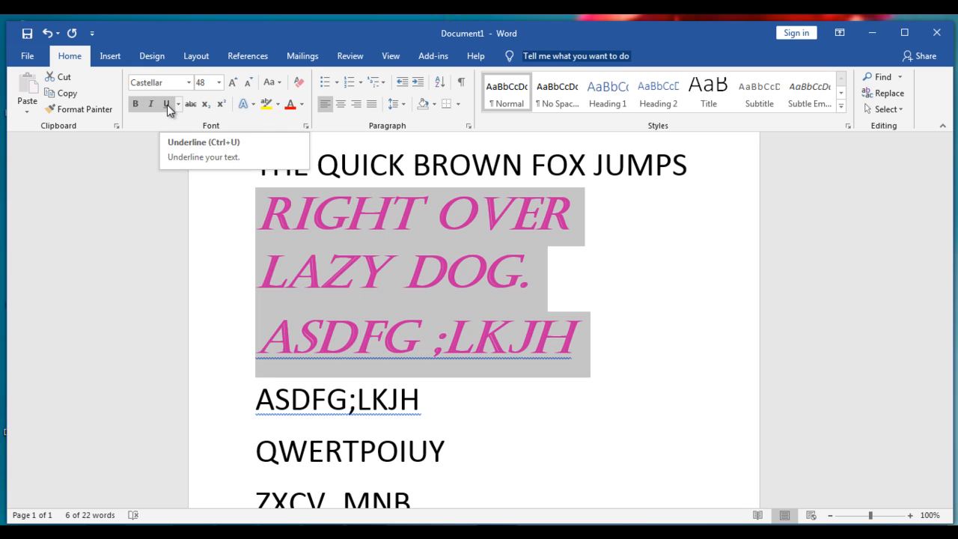
Underline the selected pink text from "RIGHT OVER" through "ASDFG ;LKJH".
click(167, 105)
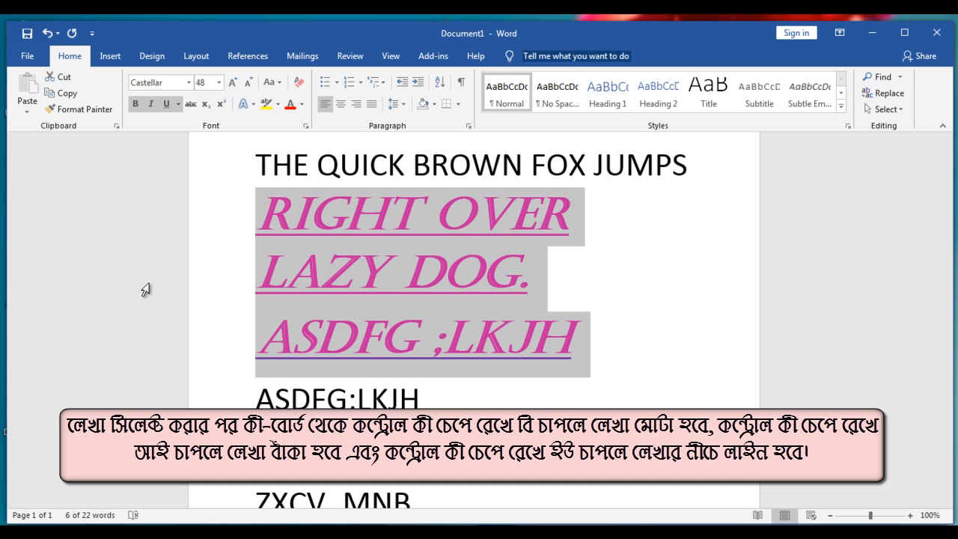
Remove the bold, italic and underline formatting from the selected pink text.
key(ctrl+b)
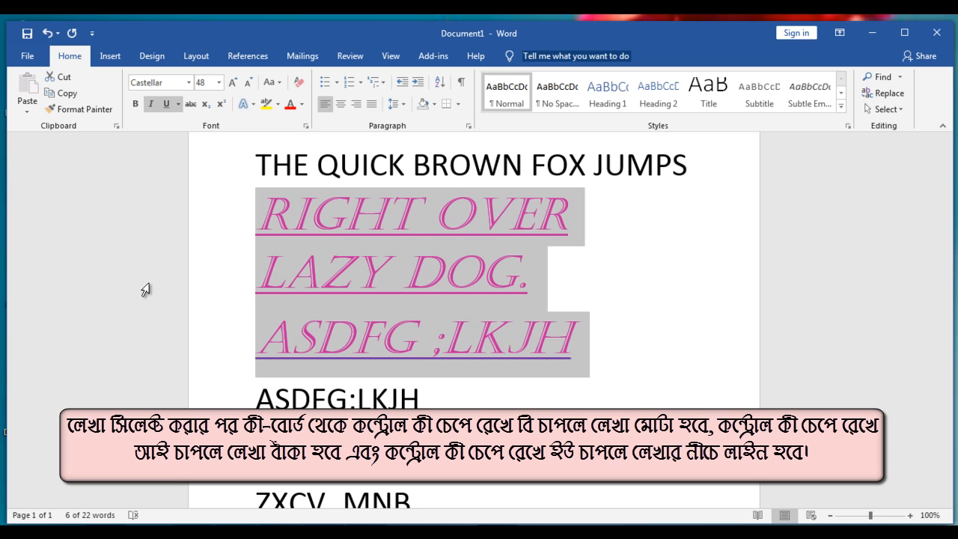
key(ctrl+i)
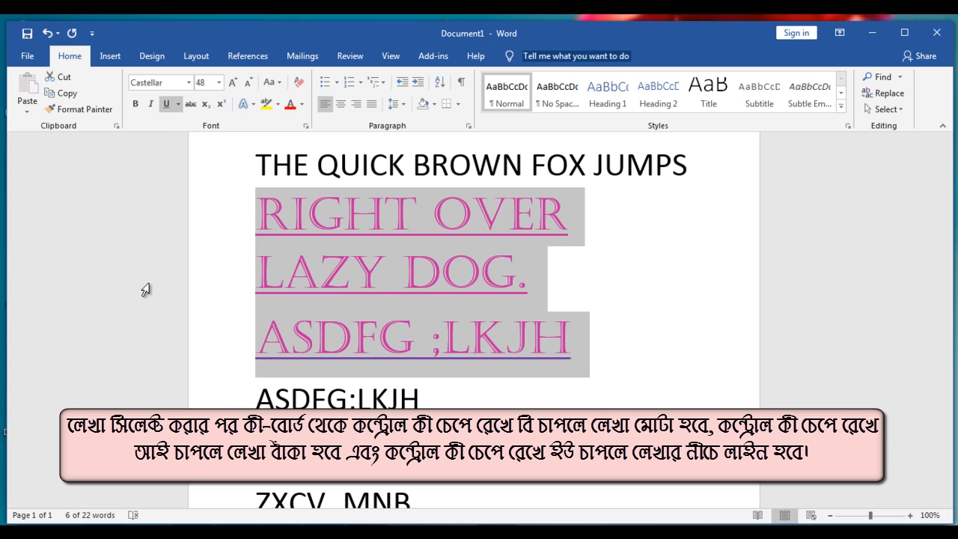
key(ctrl+u)
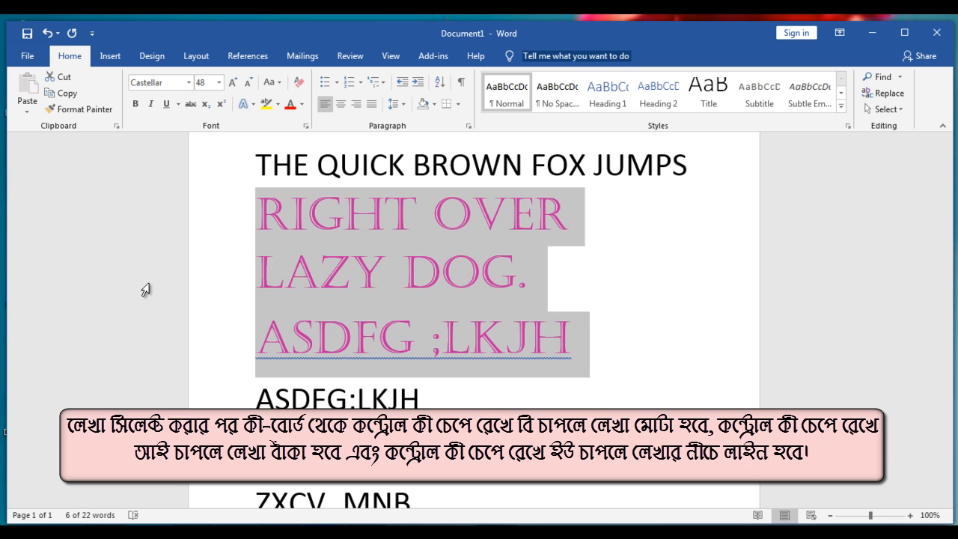
Apply bold, italic and underline again to the selected pink lines "RIGHT OVER LAZY DOG." and "ASDFG ;LKJH".
key(ctrl+b)
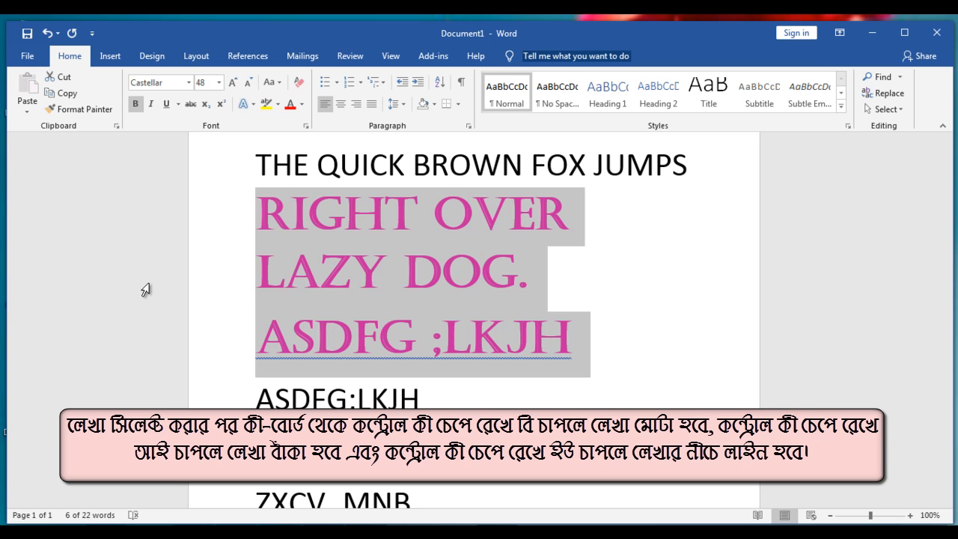
key(ctrl+i)
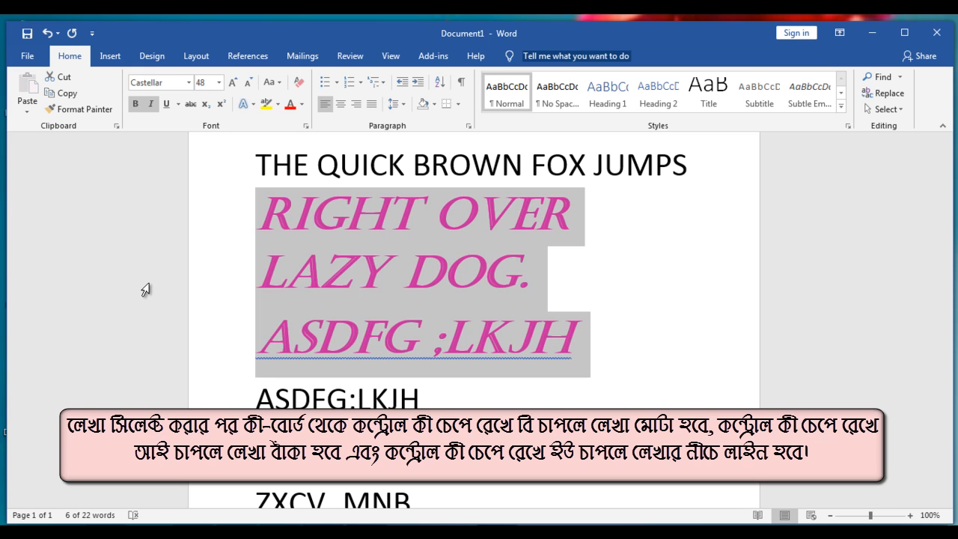
key(ctrl+u)
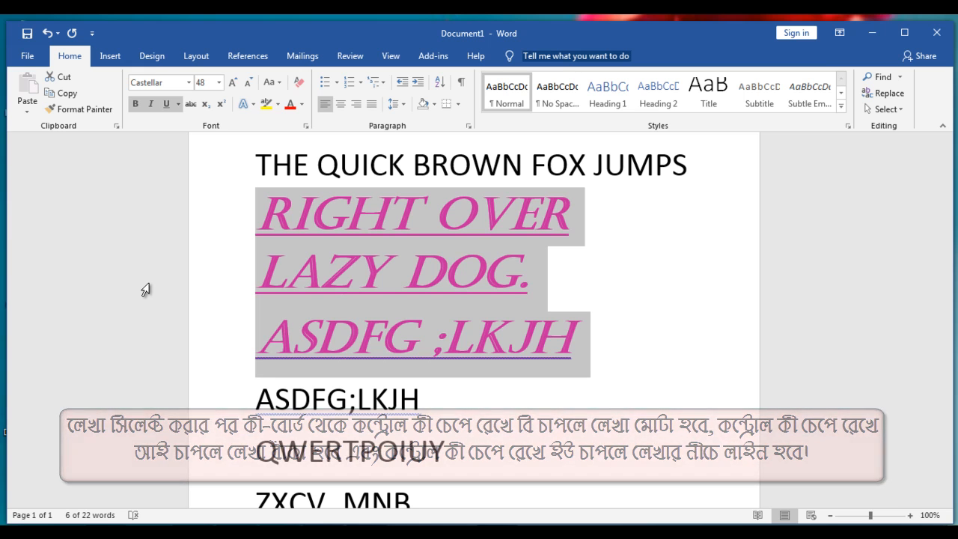